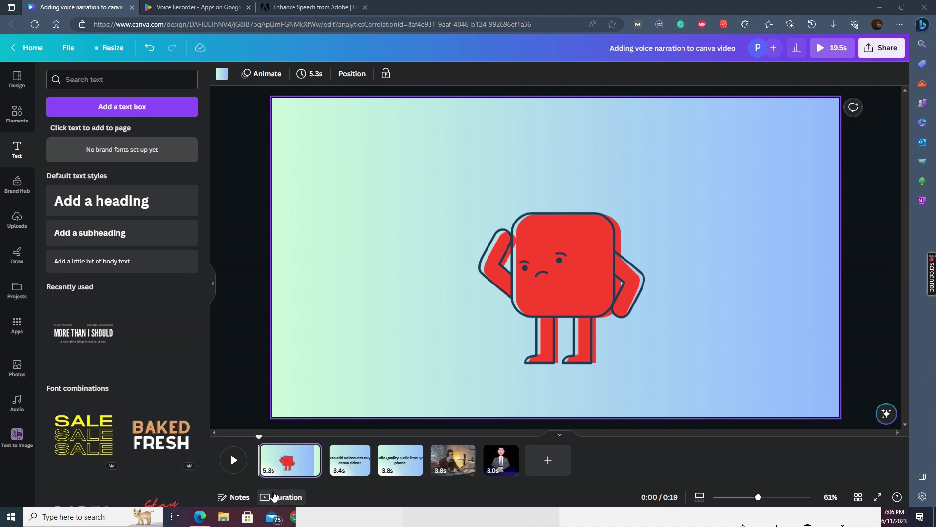
Step: Review the Canva design's page durations, red character and title text on each page
{"action": "left_click", "coordinate": [275, 496]}
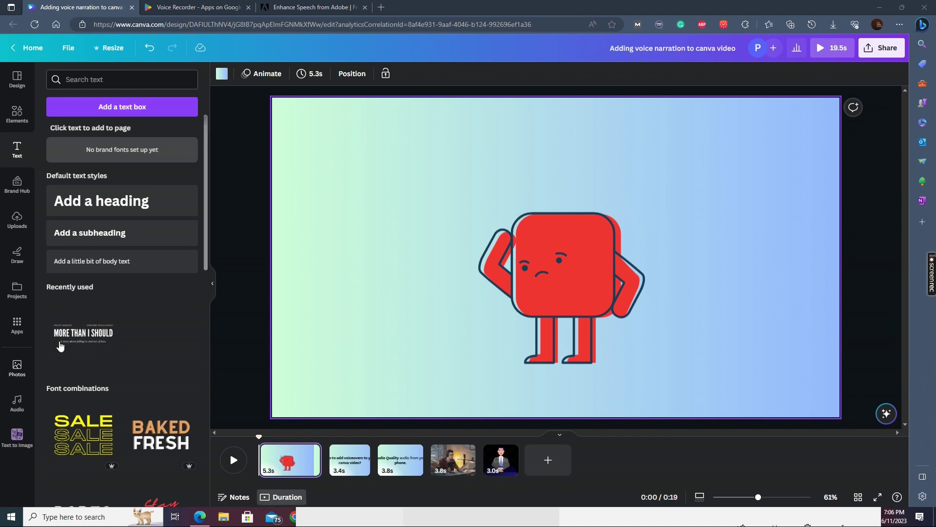
{"action": "left_click", "coordinate": [519, 277]}
{"action": "left_click", "coordinate": [340, 281]}
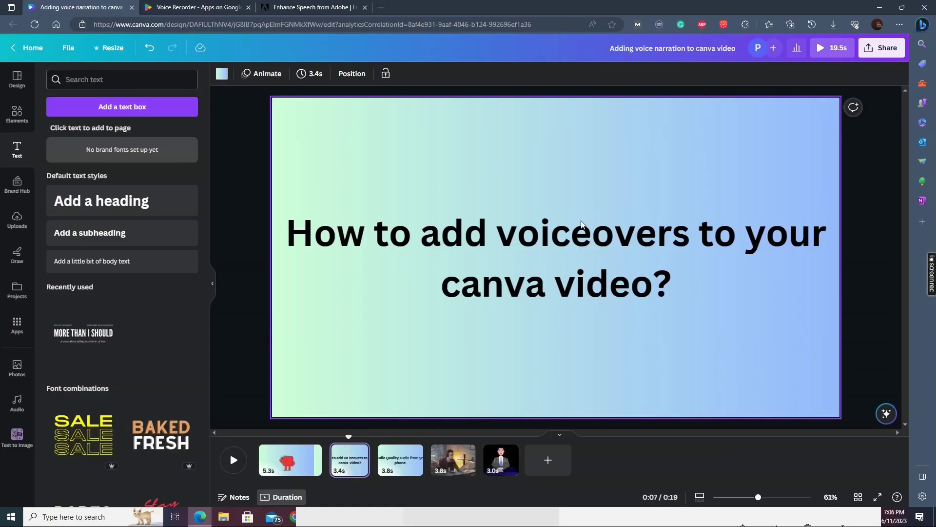
{"action": "left_click", "coordinate": [561, 252]}
{"action": "double_click", "coordinate": [565, 239]}
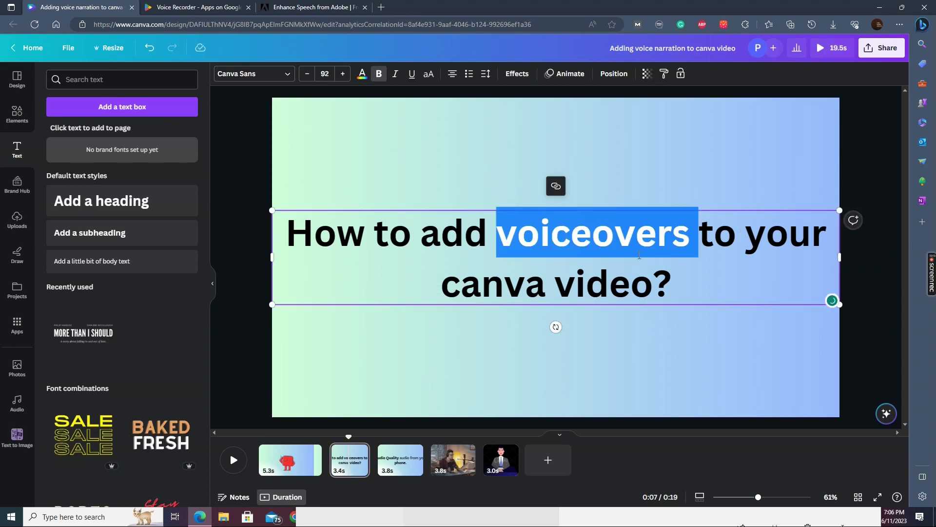
{"action": "double_click", "coordinate": [454, 295]}
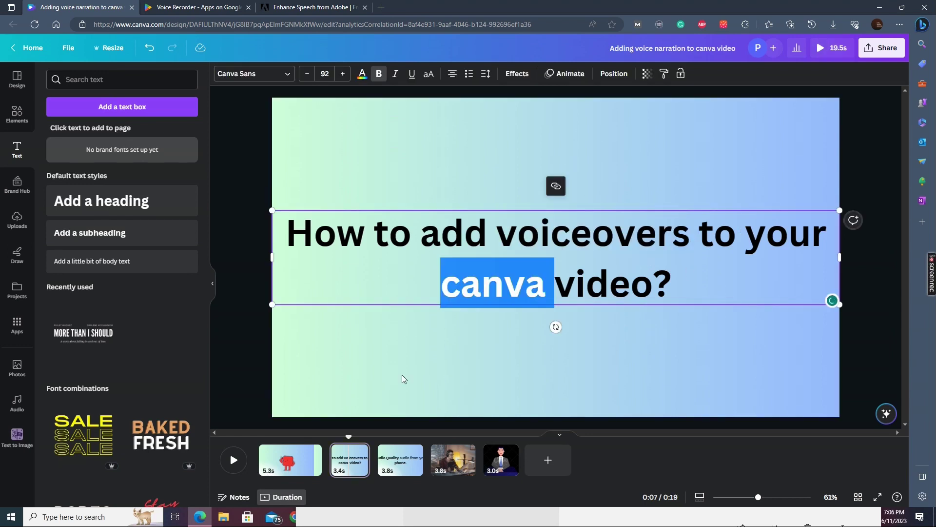
{"action": "left_click", "coordinate": [404, 469]}
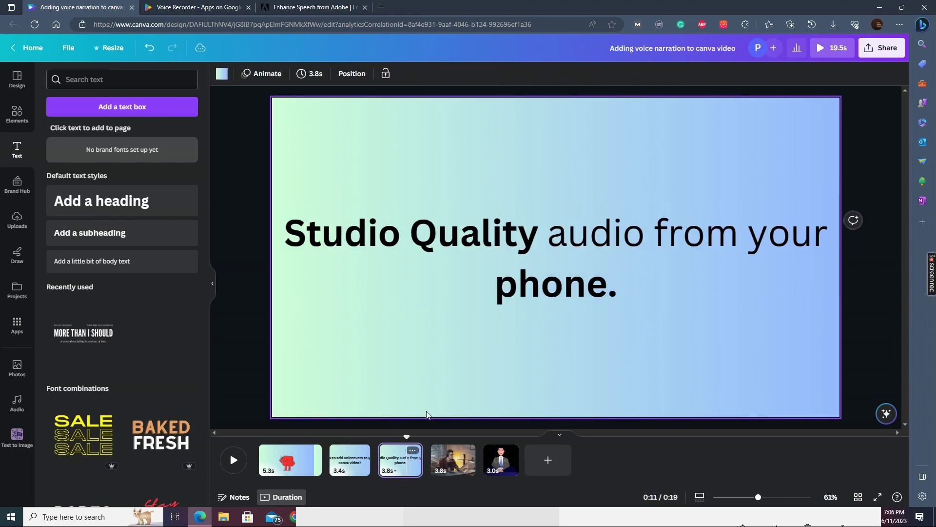
{"action": "left_click", "coordinate": [342, 249]}
{"action": "left_click", "coordinate": [437, 366]}
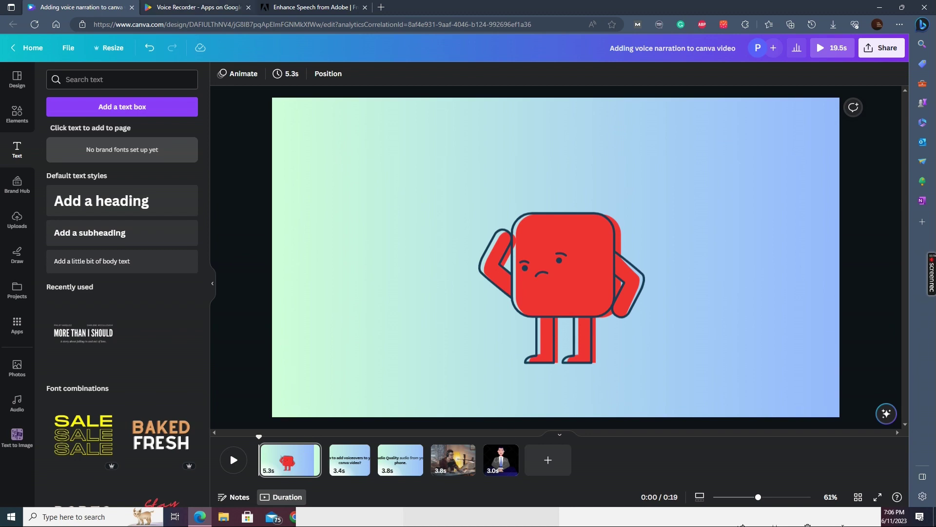
Step: Look over the Voice Recorder store listing's screenshots, then return to the Canva editor
{"action": "key", "text": "ctrl+Tab"}
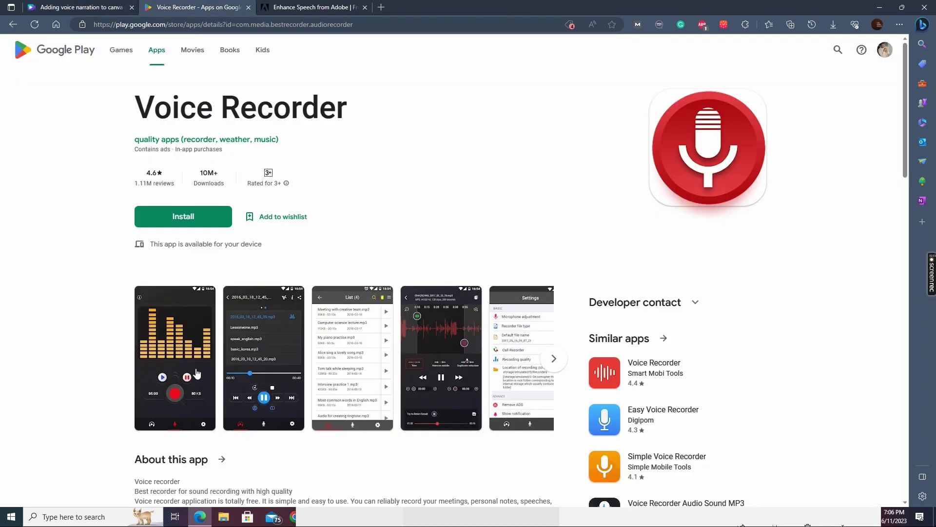
{"action": "left_click", "coordinate": [183, 420]}
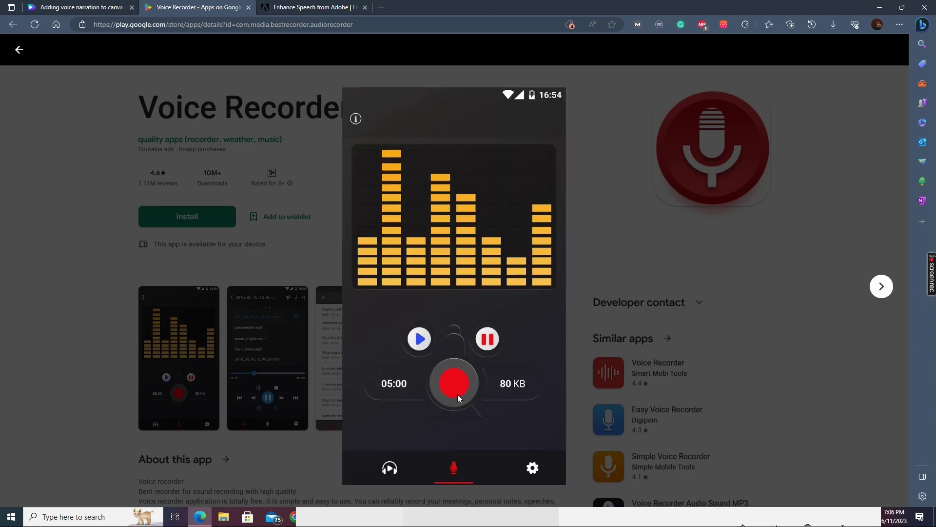
{"action": "left_click", "coordinate": [331, 219]}
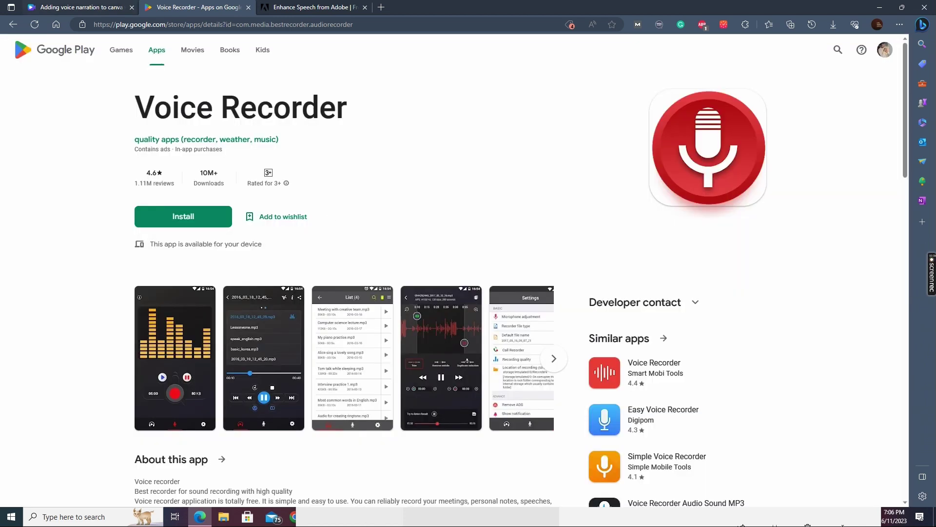
{"action": "key", "text": "ctrl+shift+Tab"}
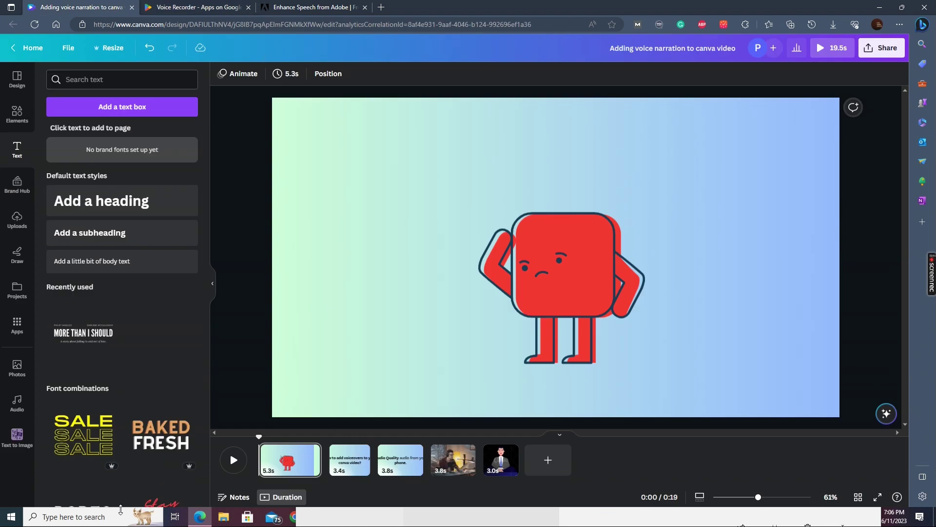
Step: Launch Voice Recorder by searching 'voice' in Windows search
{"action": "left_click", "coordinate": [120, 509]}
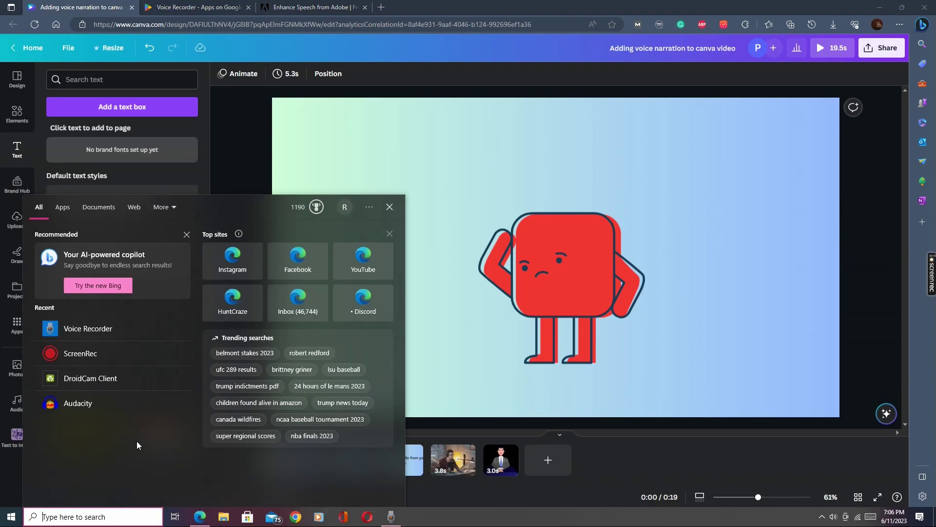
{"action": "type", "text": "voice"}
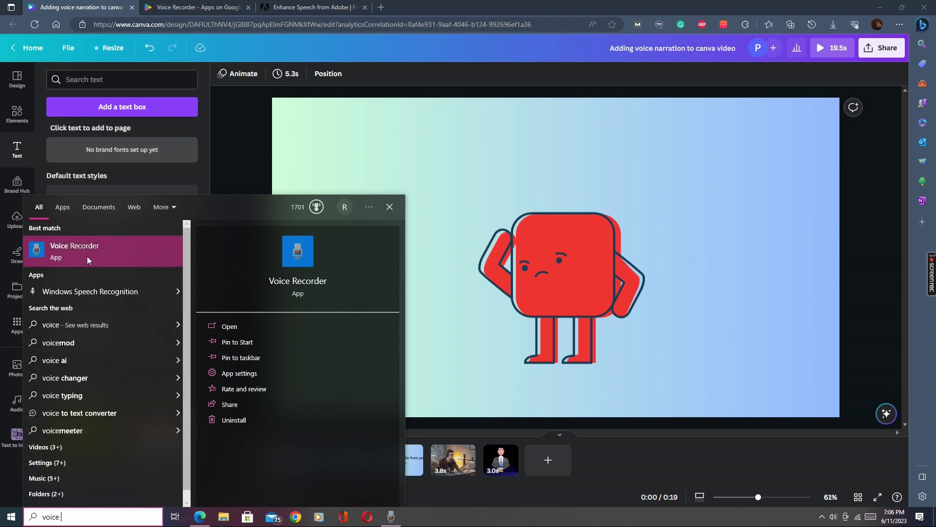
{"action": "left_click", "coordinate": [58, 254]}
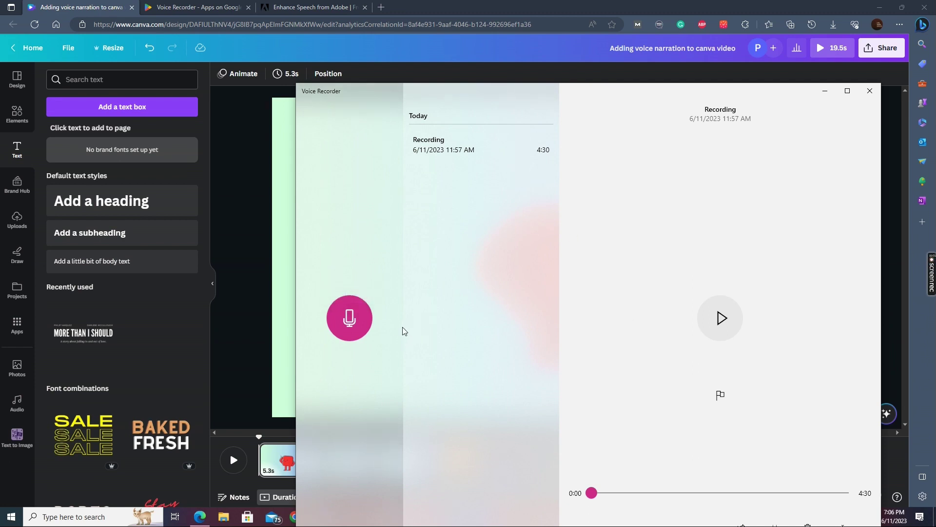
Step: Record a 27-second voiceover, Recording (2), while the Canva video plays
{"action": "left_click", "coordinate": [348, 323]}
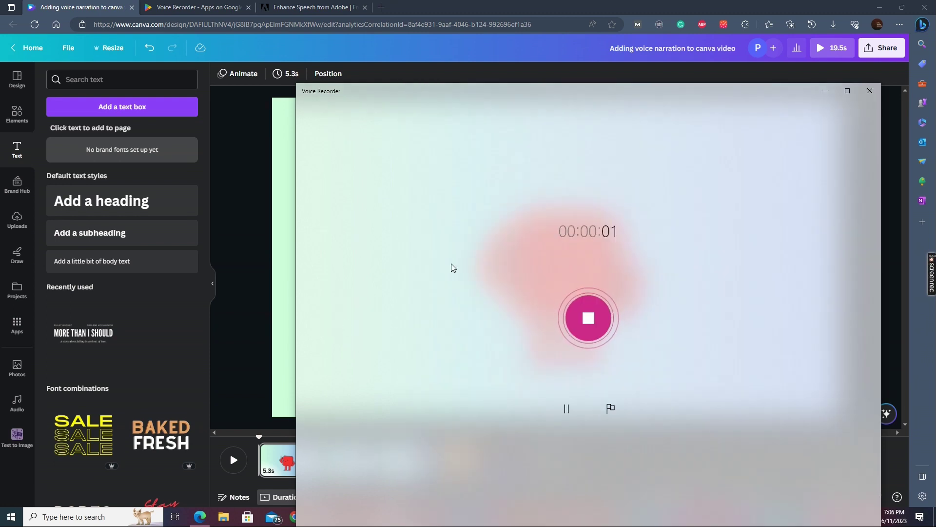
{"action": "left_click", "coordinate": [264, 324]}
{"action": "left_click", "coordinate": [234, 460]}
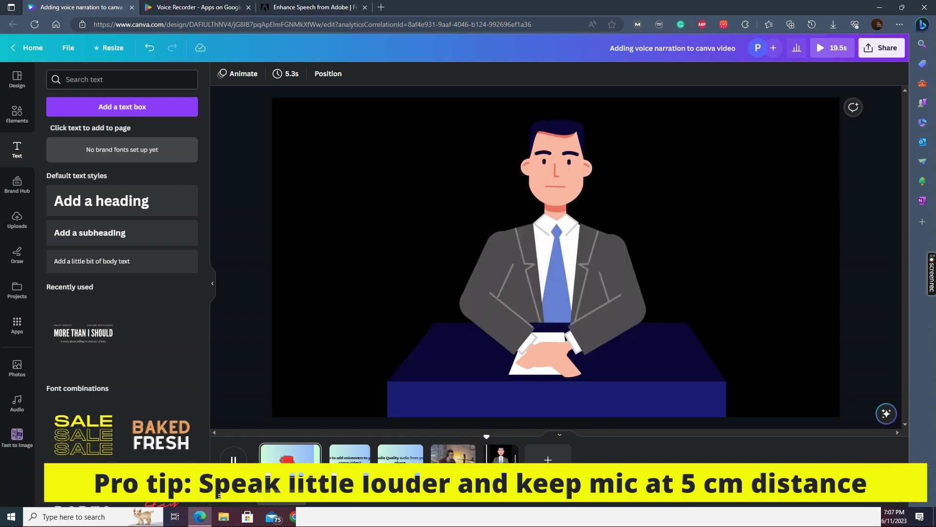
{"action": "left_click", "coordinate": [336, 521]}
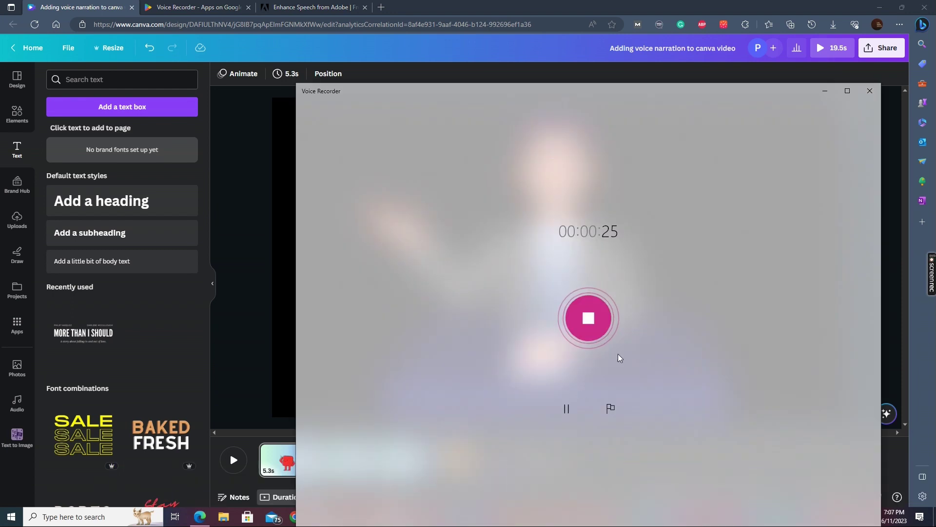
{"action": "left_click", "coordinate": [589, 314]}
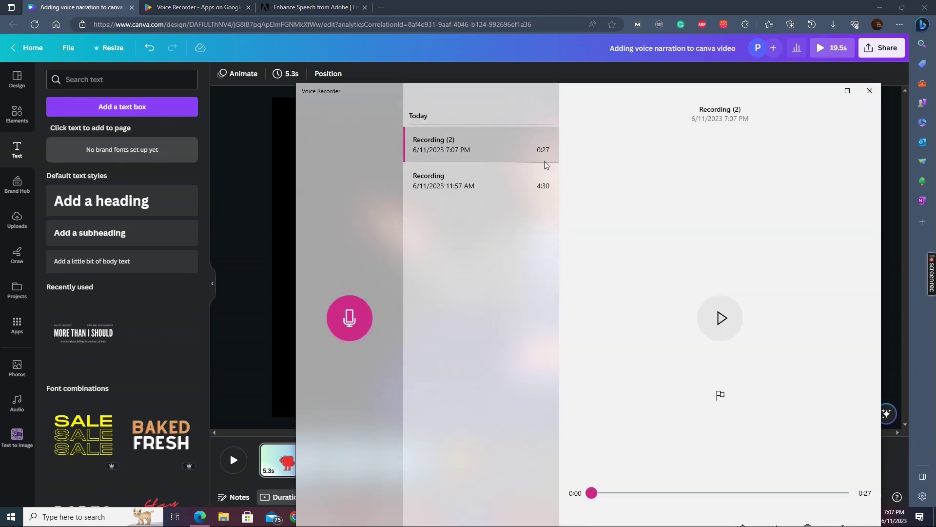
Step: Upload Recording (2).m4a from its folder to Canva and place it as a 19.5-second audio track
{"action": "right_click", "coordinate": [491, 147]}
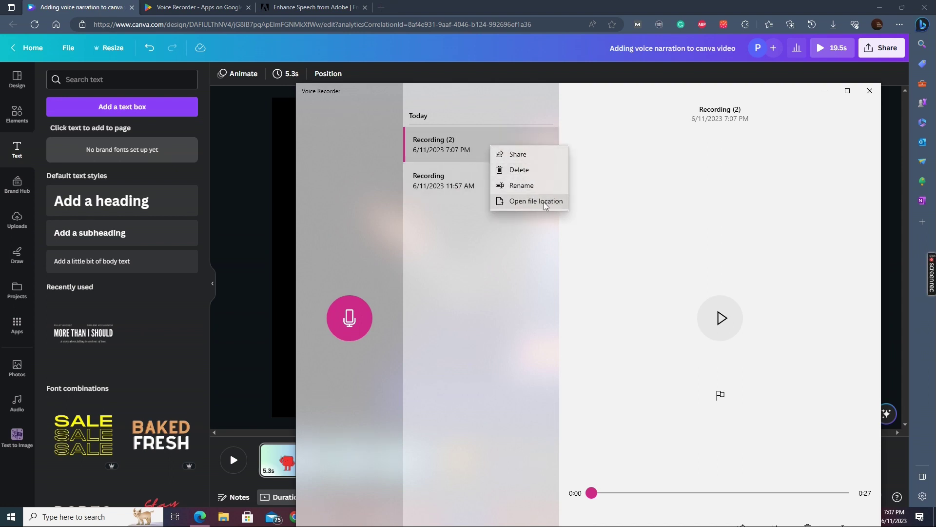
{"action": "left_click", "coordinate": [545, 203]}
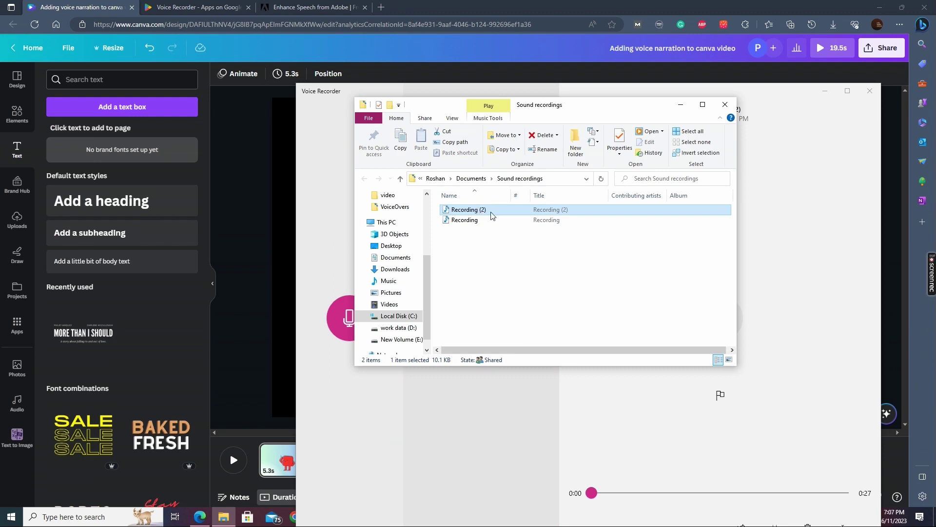
{"action": "left_click_drag", "start_coordinate": [492, 215], "coordinate": [116, 210]}
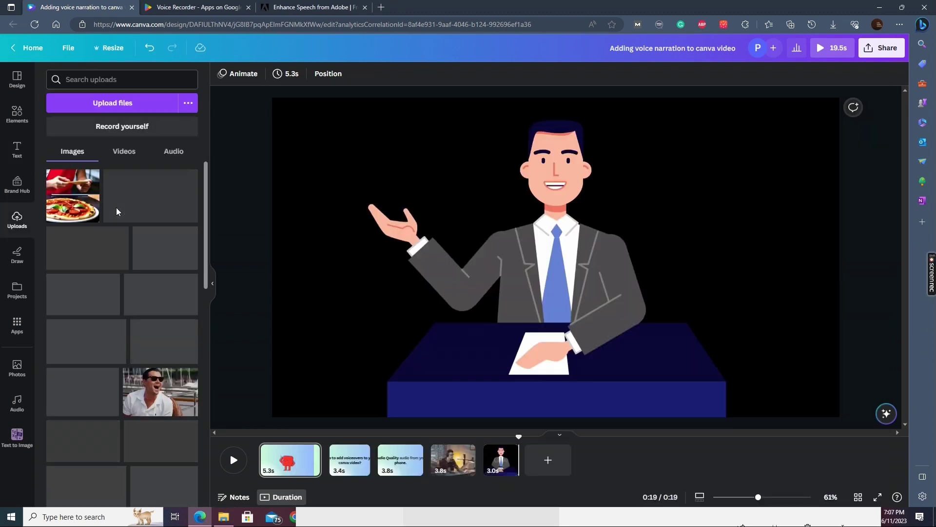
{"action": "left_click", "coordinate": [171, 155]}
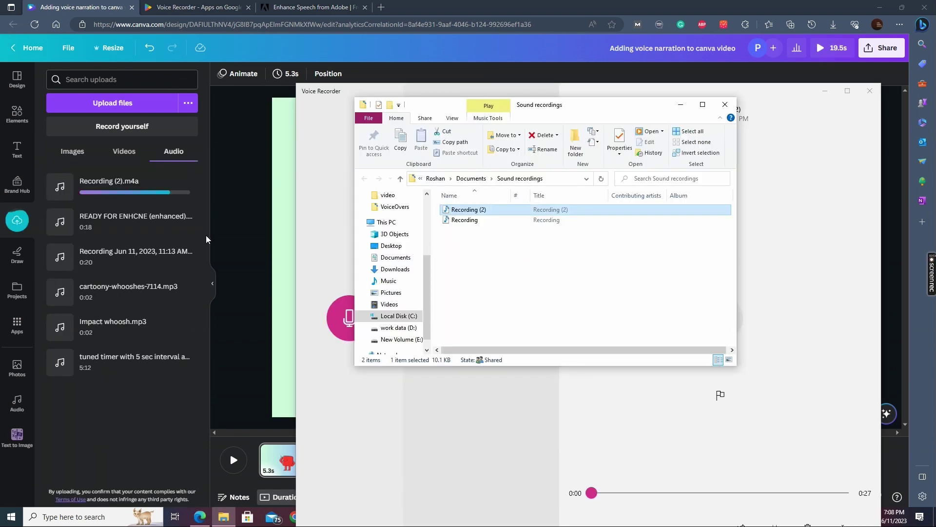
{"action": "left_click", "coordinate": [251, 220]}
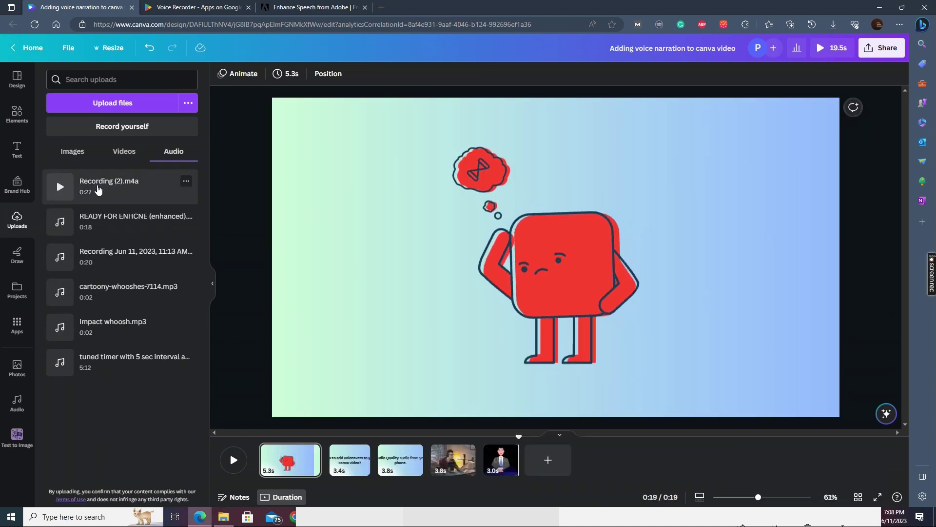
{"action": "left_click_drag", "start_coordinate": [98, 189], "coordinate": [279, 473]}
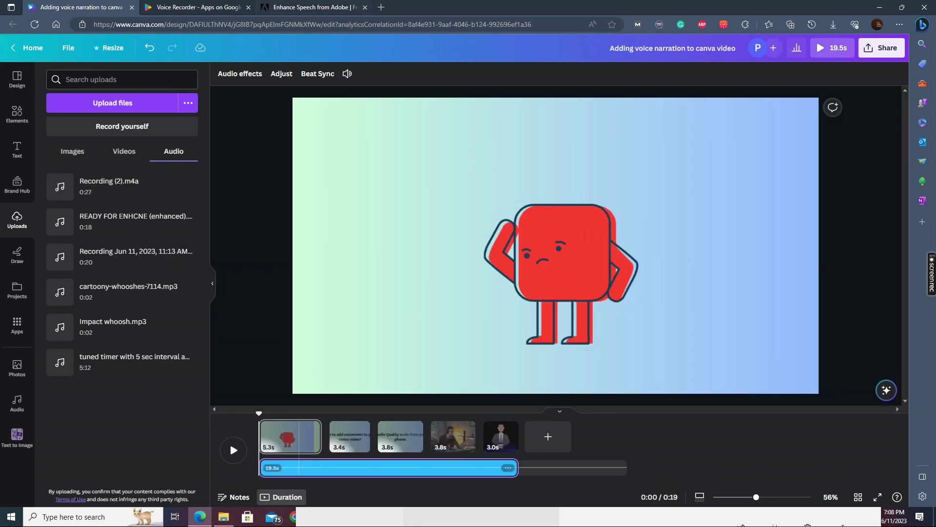
Step: Split the voiceover at 0:05, trim the later piece's start, and add a blank end page
{"action": "left_click", "coordinate": [234, 450]}
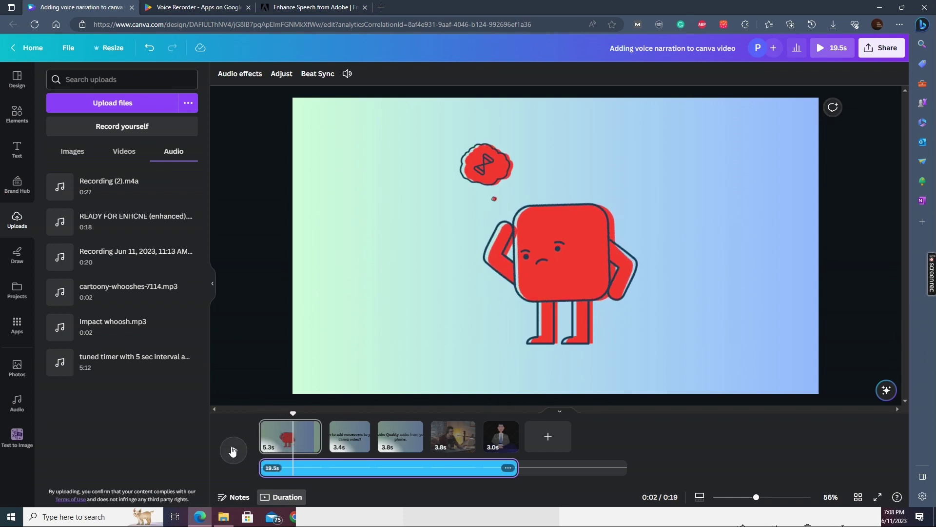
{"action": "left_click", "coordinate": [232, 451]}
{"action": "left_click_drag", "start_coordinate": [294, 413], "coordinate": [254, 445]}
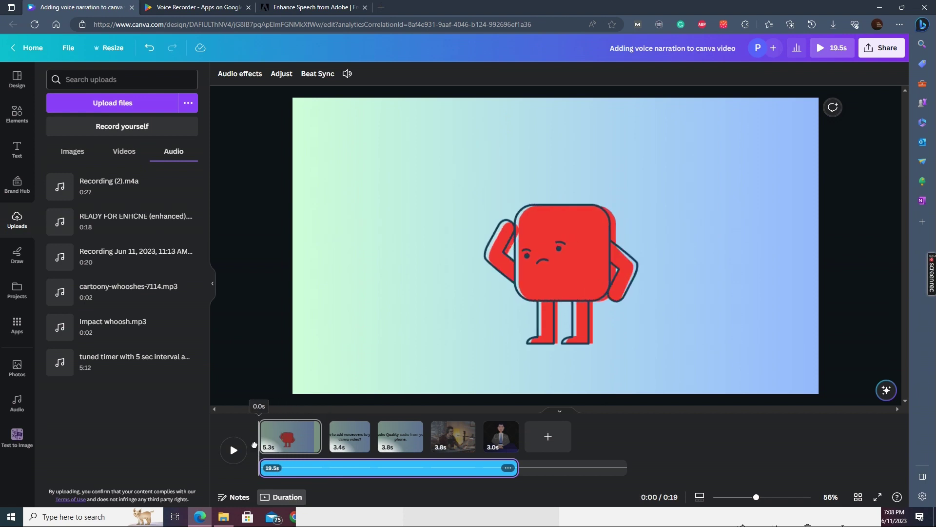
{"action": "left_click", "coordinate": [327, 469]}
{"action": "right_click", "coordinate": [328, 469]}
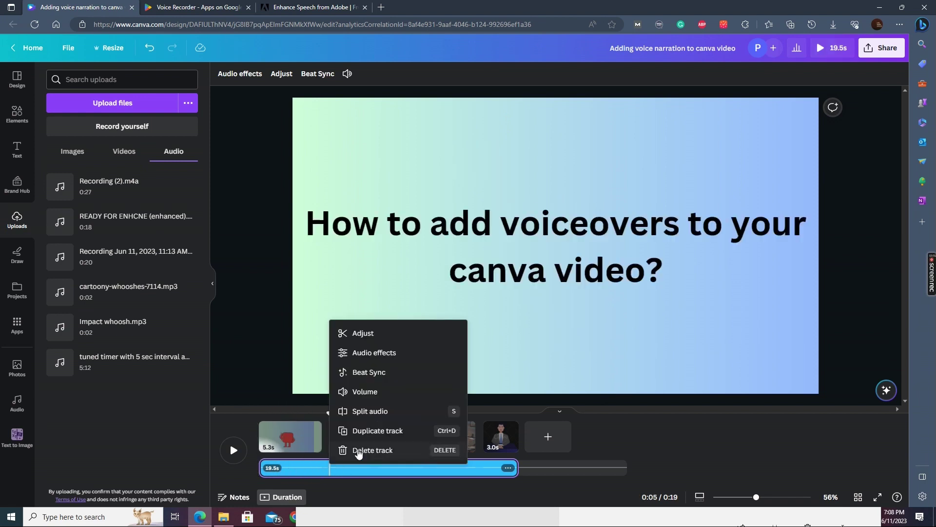
{"action": "left_click", "coordinate": [375, 411]}
{"action": "left_click_drag", "start_coordinate": [332, 468], "coordinate": [419, 468]}
{"action": "left_click", "coordinate": [285, 439]}
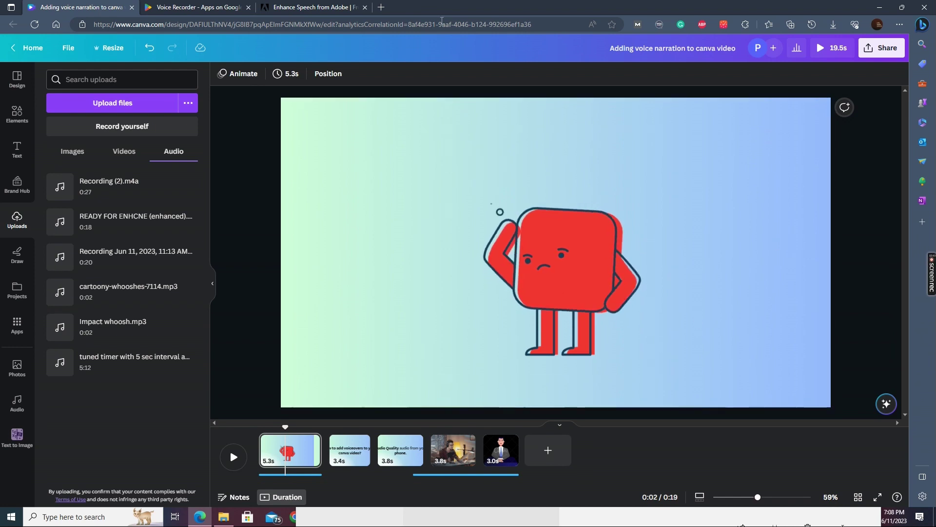
{"action": "left_click", "coordinate": [559, 452]}
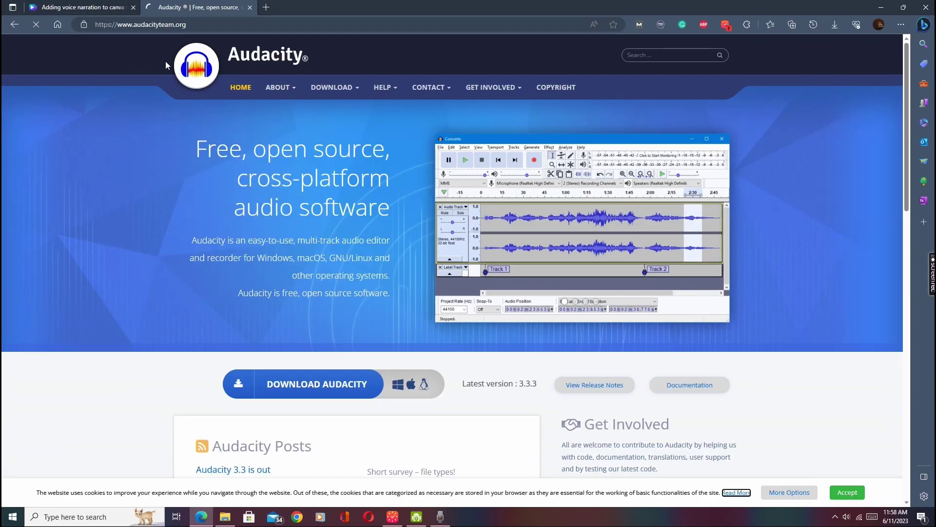
Step: Launch Audacity, drop in the m4a recording, and dismiss the unsupported-format import error
{"action": "left_click", "coordinate": [249, 8]}
{"action": "left_click", "coordinate": [98, 517]}
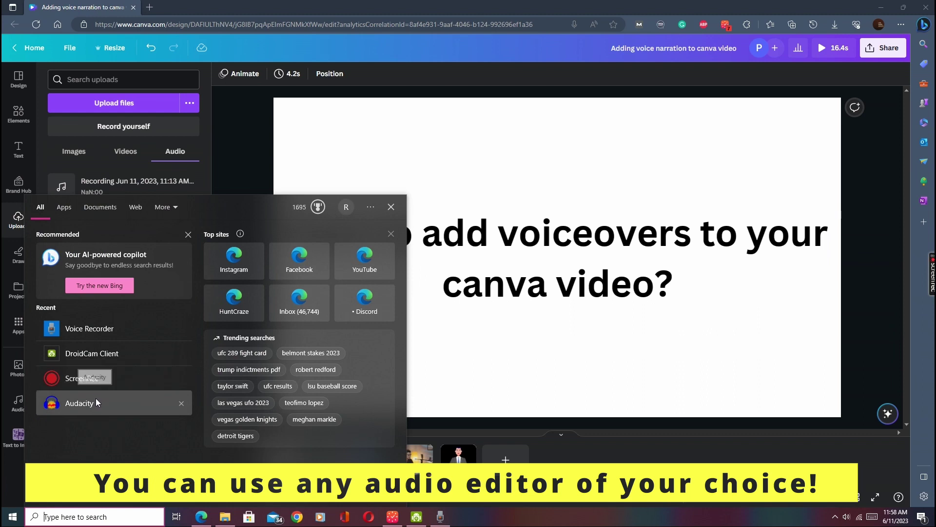
{"action": "left_click", "coordinate": [97, 405]}
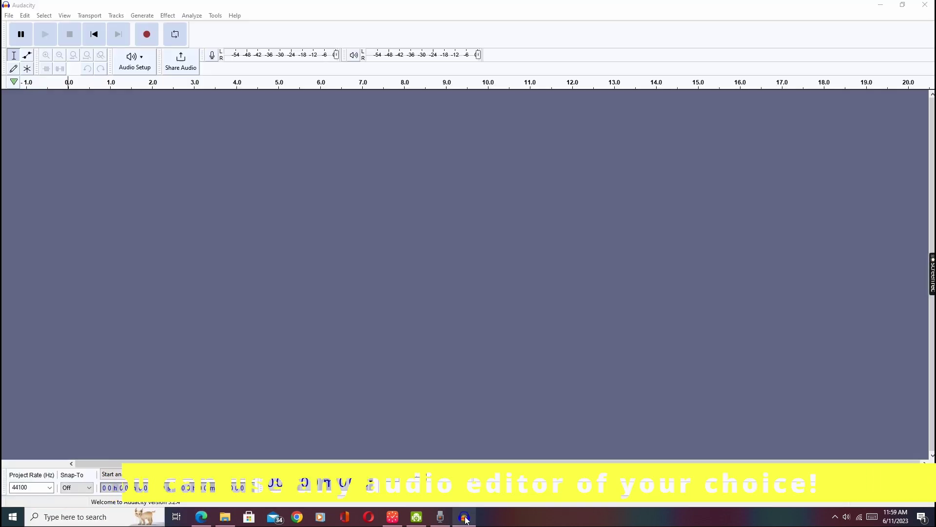
{"action": "left_click", "coordinate": [225, 517]}
{"action": "left_click_drag", "start_coordinate": [512, 216], "coordinate": [244, 203]}
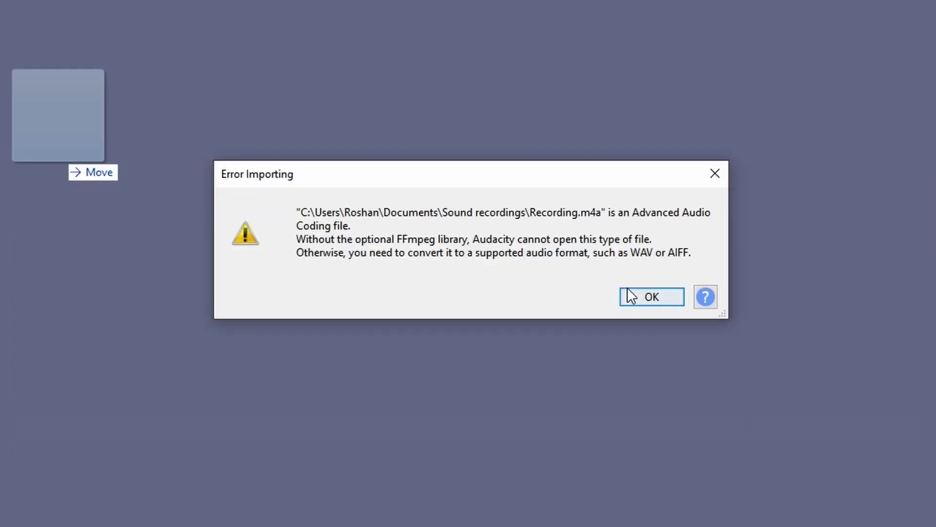
{"action": "left_click", "coordinate": [632, 295]}
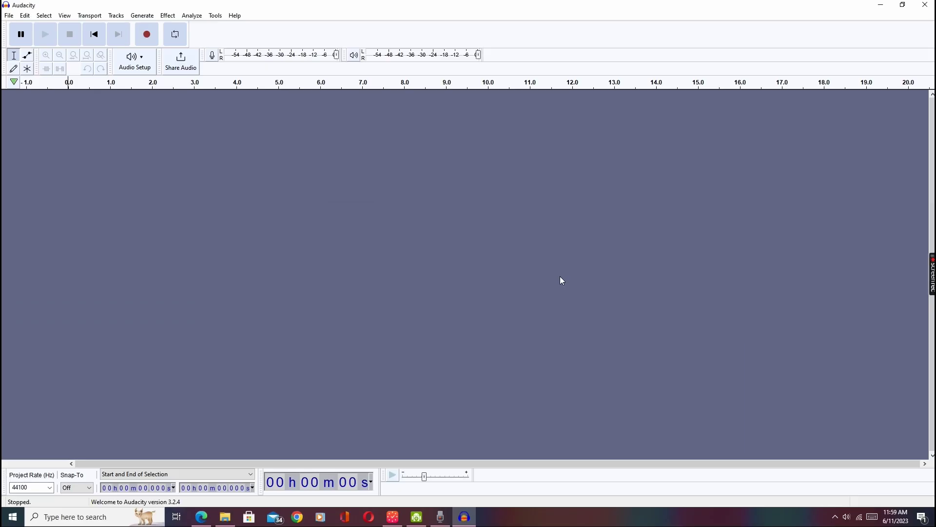
{"action": "left_click", "coordinate": [201, 516]}
Step: Convert Recording.m4a to MP3 on Convertio and keep the 2.98 MB Recording.mp3 download
{"action": "left_click", "coordinate": [225, 516]}
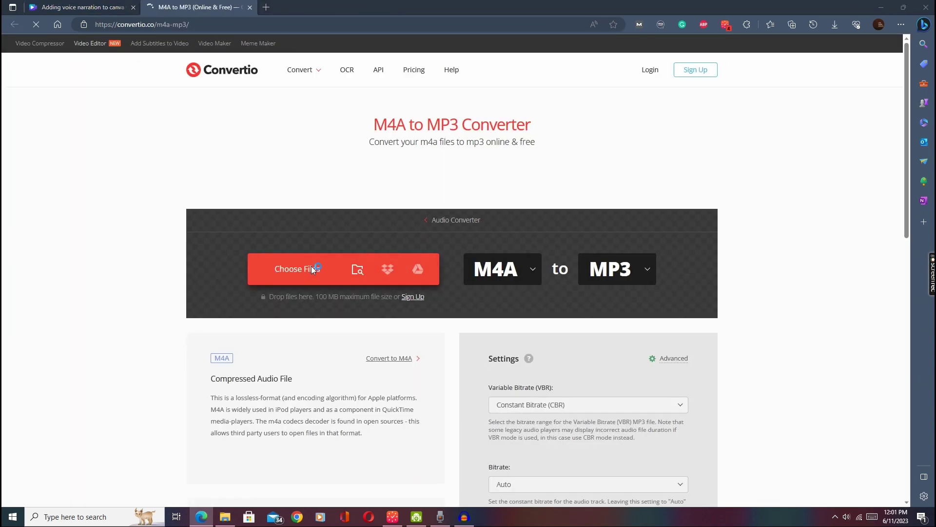
{"action": "left_click", "coordinate": [310, 269]}
{"action": "double_click", "coordinate": [193, 76]}
{"action": "left_click", "coordinate": [648, 291]}
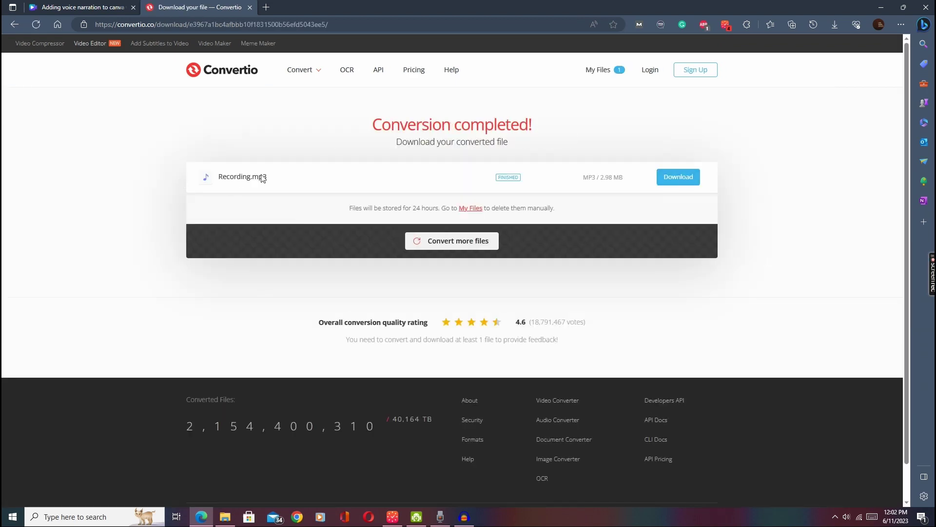
{"action": "left_click", "coordinate": [678, 177]}
{"action": "left_click", "coordinate": [811, 74]}
{"action": "left_click", "coordinate": [803, 91]}
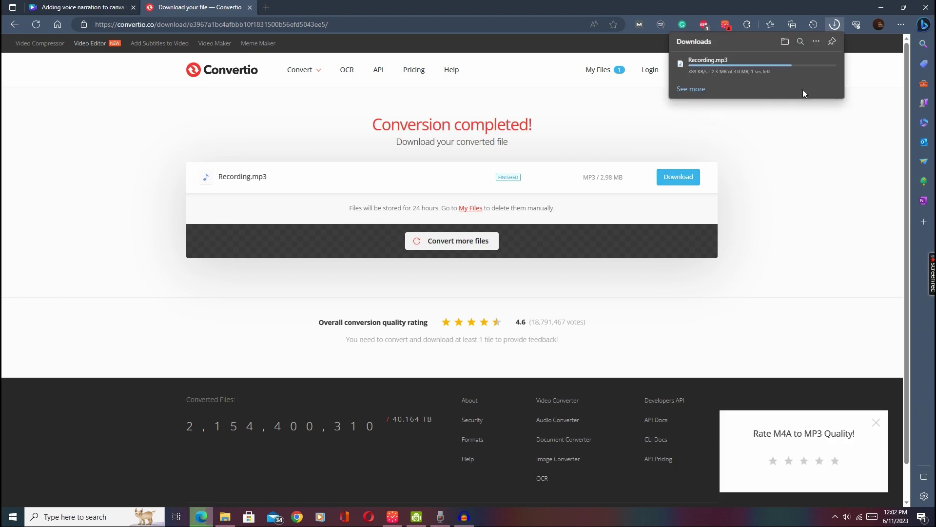
Step: Open Recording.mp3 from Downloads in Audacity as a mono 44100 Hz track of about 4:30
{"action": "left_click", "coordinate": [464, 524]}
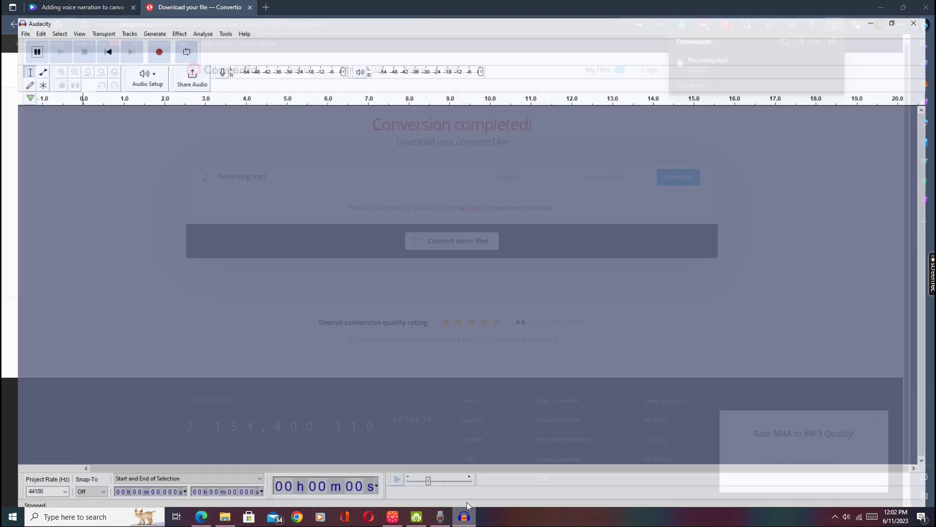
{"action": "left_click", "coordinate": [9, 16]}
{"action": "left_click", "coordinate": [22, 38]}
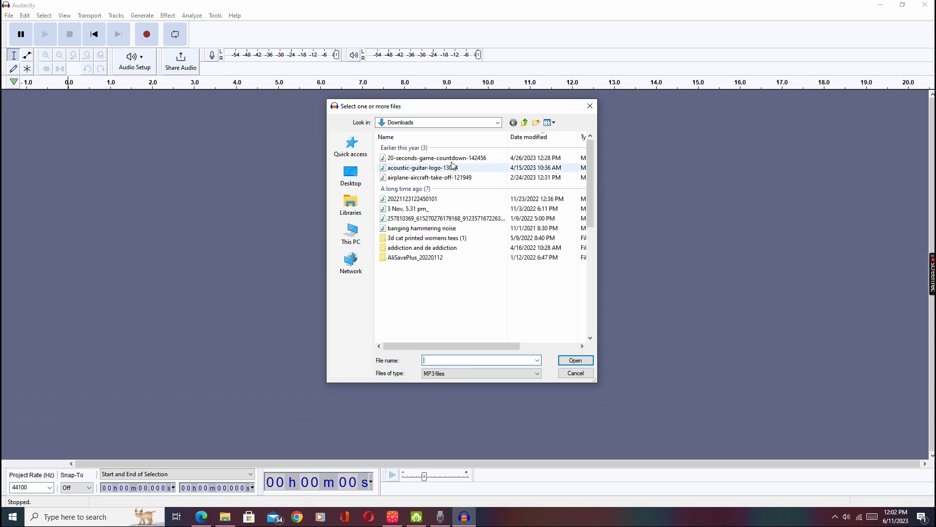
{"action": "double_click", "coordinate": [423, 161]}
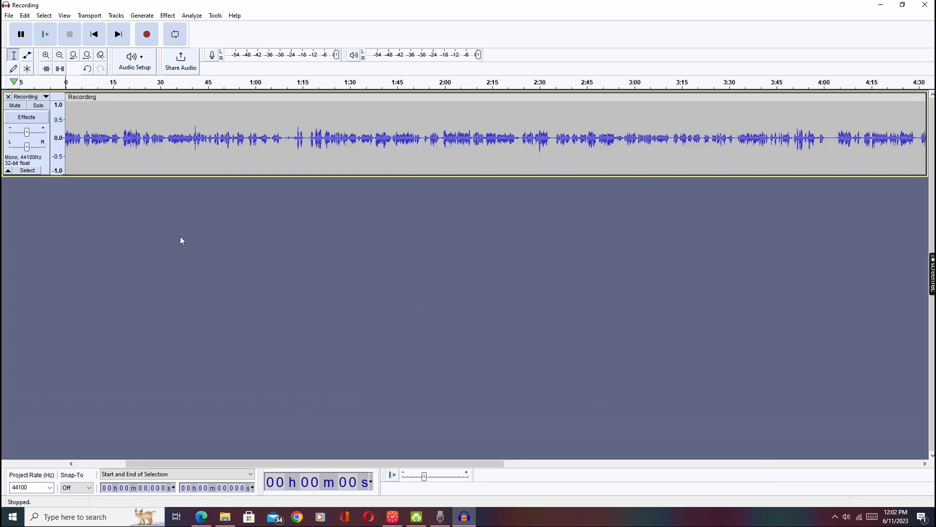
{"action": "scroll", "coordinate": [183, 236], "scroll_direction": "up", "scroll_amount": 4}
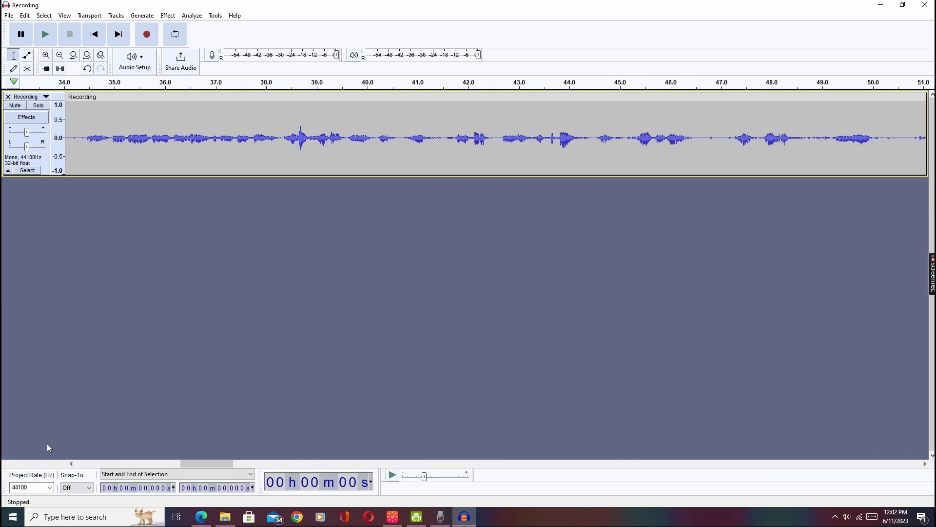
Step: Scroll to the recording's start and listen through it from about 7.5 seconds
{"action": "left_click", "coordinate": [101, 464]}
{"action": "left_click_drag", "start_coordinate": [132, 466], "coordinate": [79, 466]}
{"action": "left_click", "coordinate": [125, 142]}
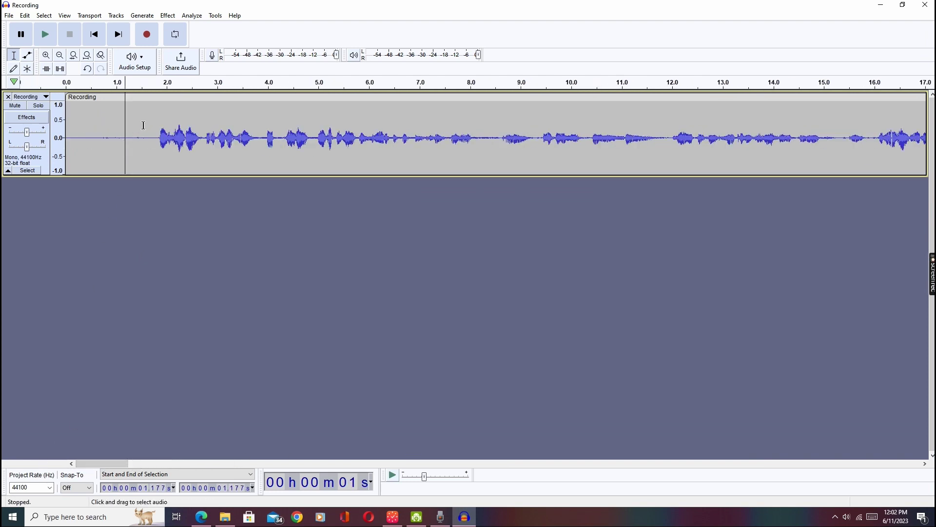
{"action": "key", "text": "space"}
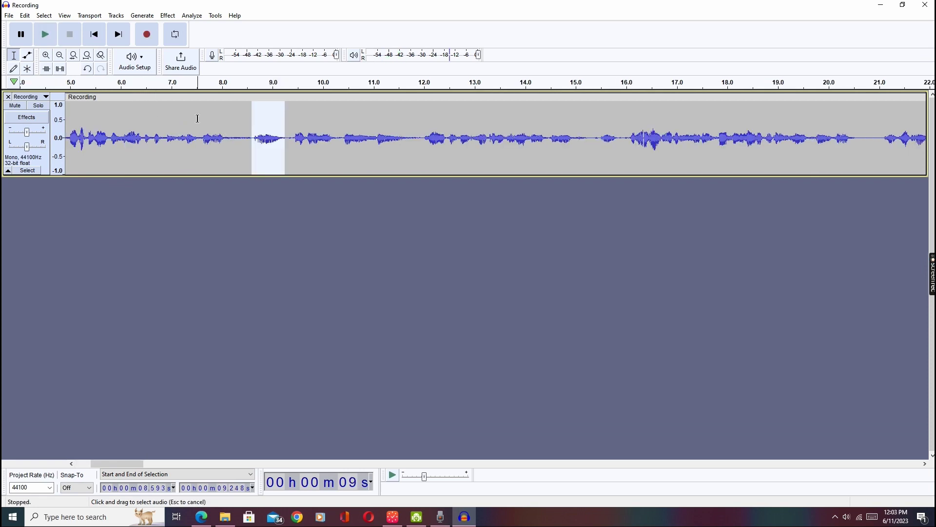
{"action": "left_click", "coordinate": [198, 121]}
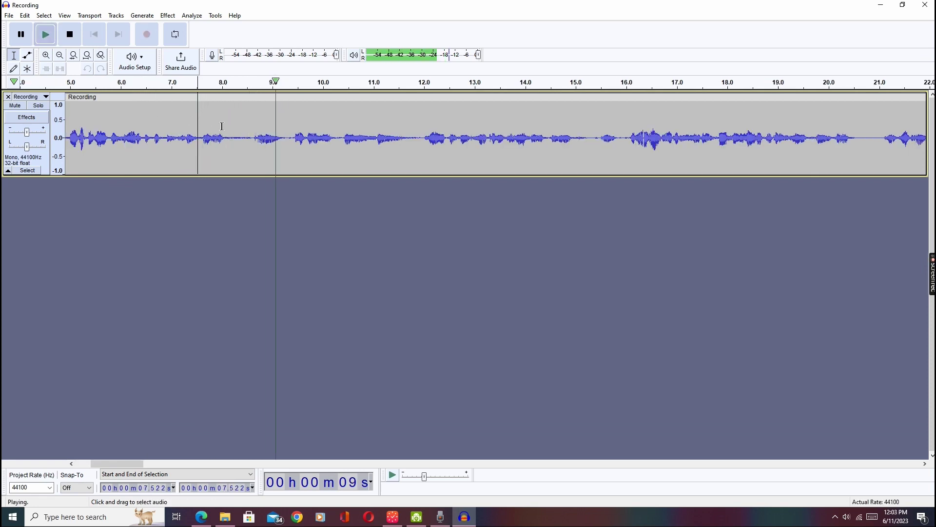
{"action": "key", "text": "space"}
Step: Delete the stretch from about 8.1 to 9.3 s and replay around the cut to check it
{"action": "left_click_drag", "start_coordinate": [228, 140], "coordinate": [290, 141]}
{"action": "key", "text": "Delete"}
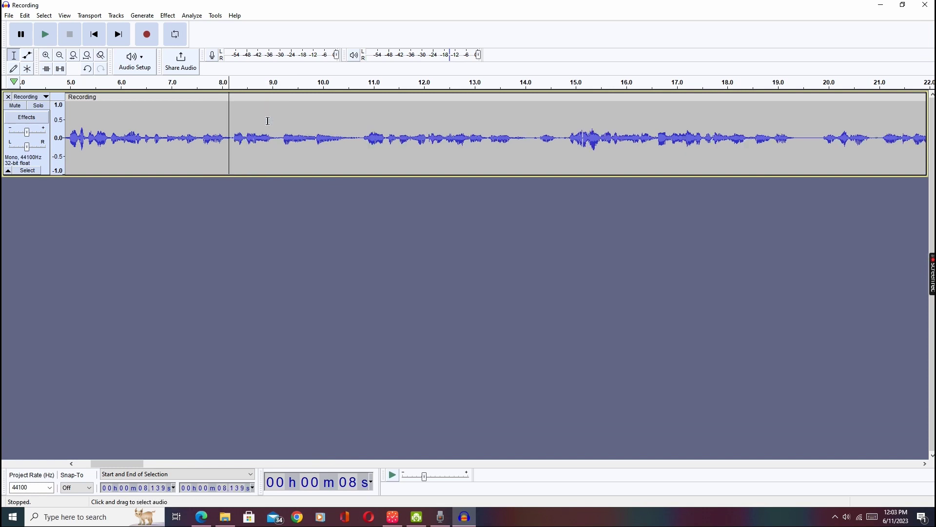
{"action": "left_click", "coordinate": [186, 130]}
{"action": "key", "text": "space"}
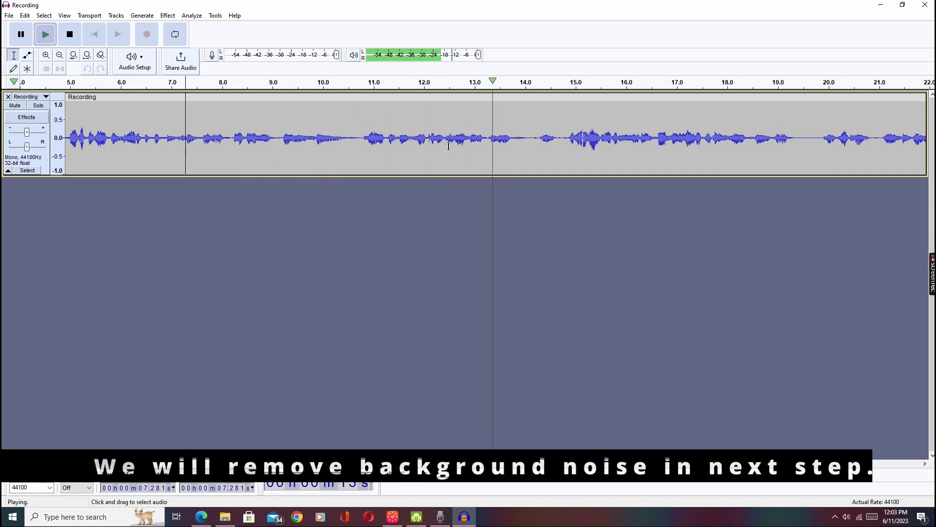
{"action": "left_click", "coordinate": [420, 138]}
{"action": "key", "text": "space"}
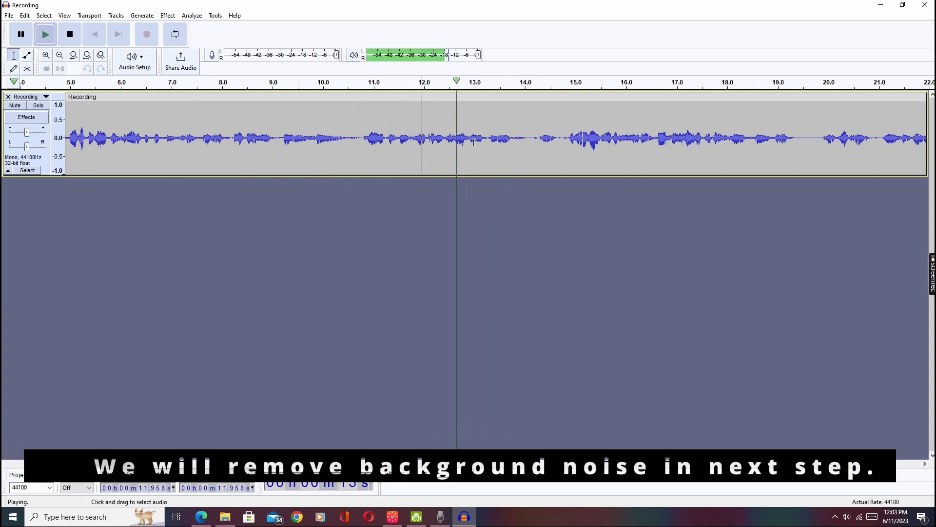
{"action": "left_click", "coordinate": [408, 131]}
{"action": "left_click", "coordinate": [509, 132]}
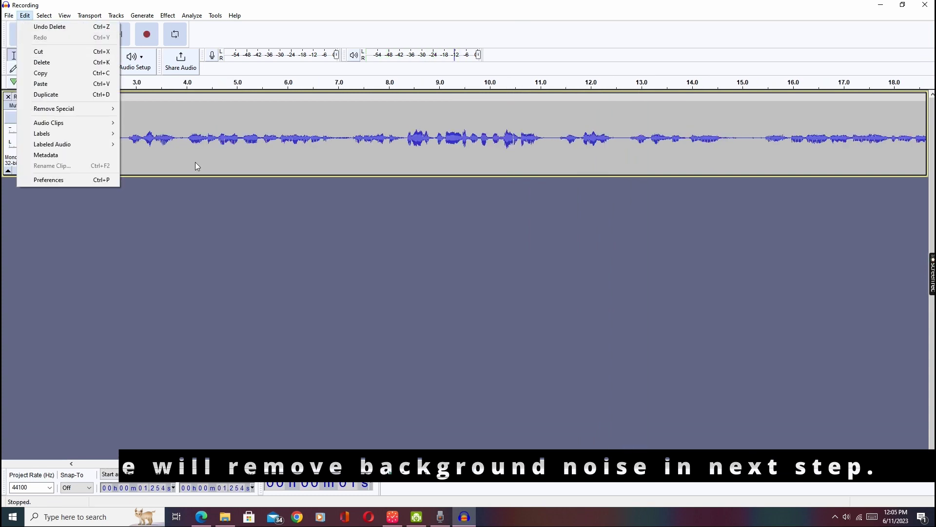
{"action": "left_click", "coordinate": [9, 15]}
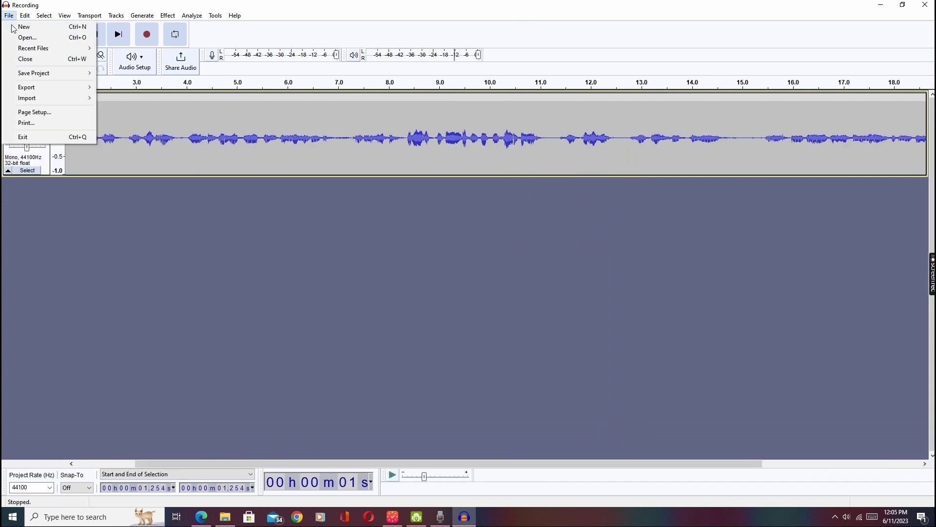
Step: Export the edit to VoiceOvers as READY FOR ENHCNE, an Insane 320 kbps MP3
{"action": "mouse_move", "coordinate": [67, 92]}
{"action": "left_click", "coordinate": [129, 87]}
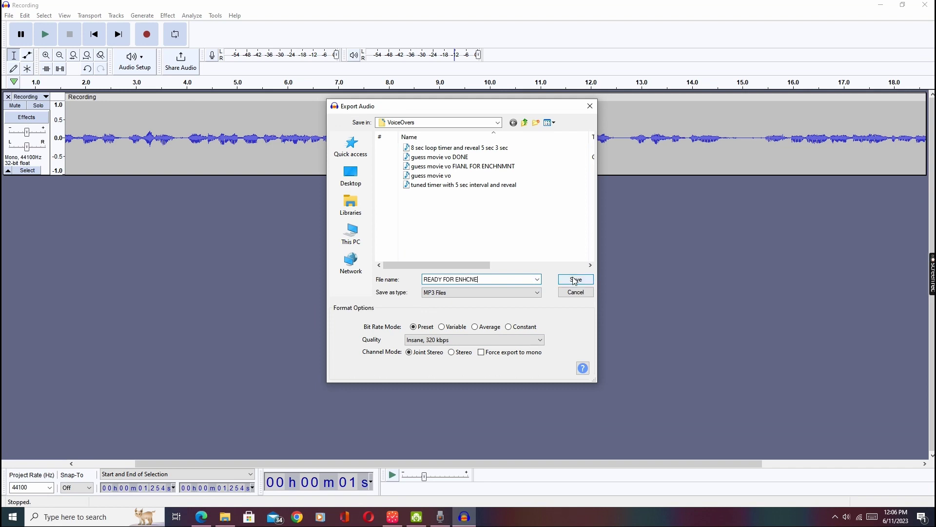
{"action": "left_click", "coordinate": [473, 339]}
{"action": "left_click", "coordinate": [454, 349]}
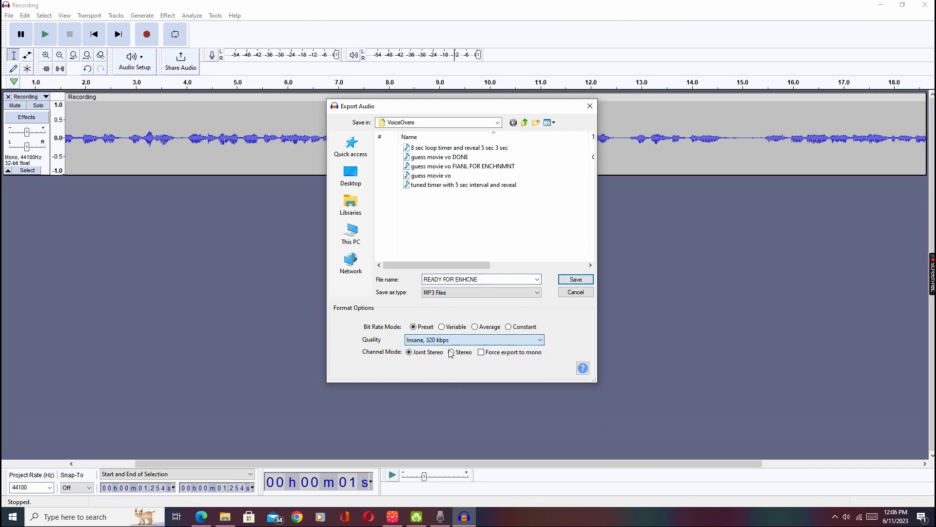
{"action": "left_click", "coordinate": [574, 280]}
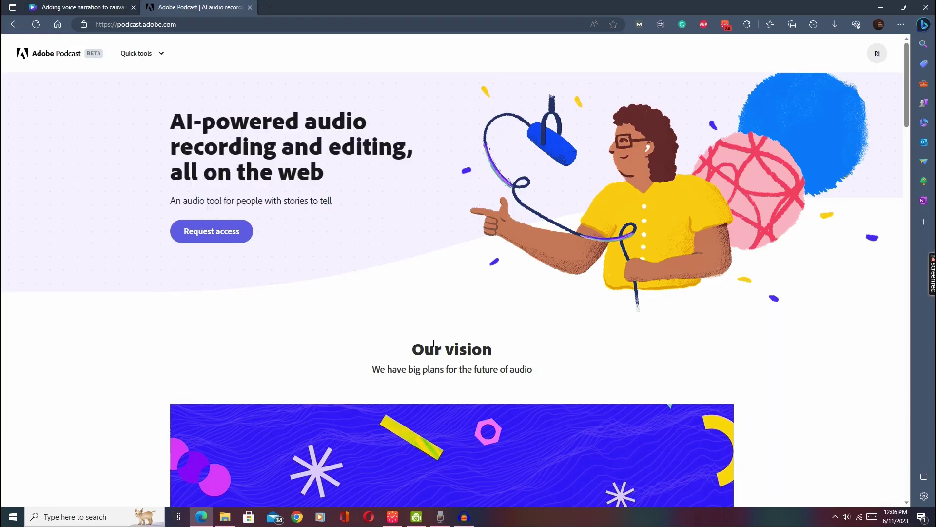
Step: Go to Adobe Podcast's Enhance Speech tool from the Quick tools list
{"action": "scroll", "coordinate": [429, 328], "scroll_direction": "down", "scroll_amount": 12}
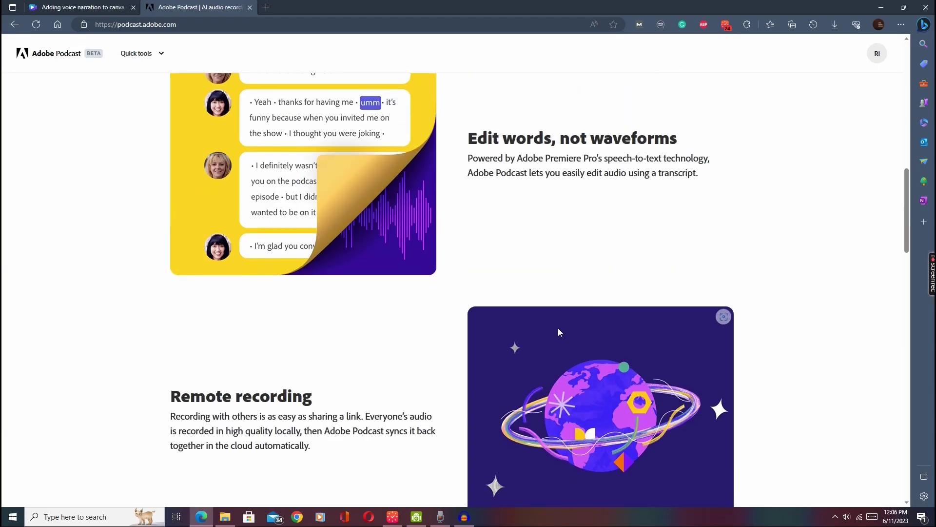
{"action": "scroll", "coordinate": [558, 328], "scroll_direction": "up", "scroll_amount": 12}
{"action": "left_click", "coordinate": [147, 59]}
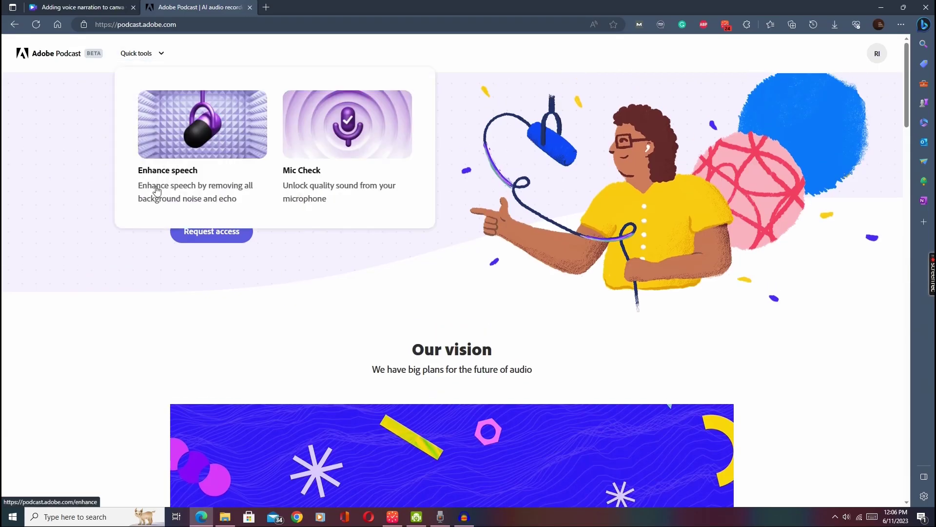
{"action": "left_click", "coordinate": [230, 199]}
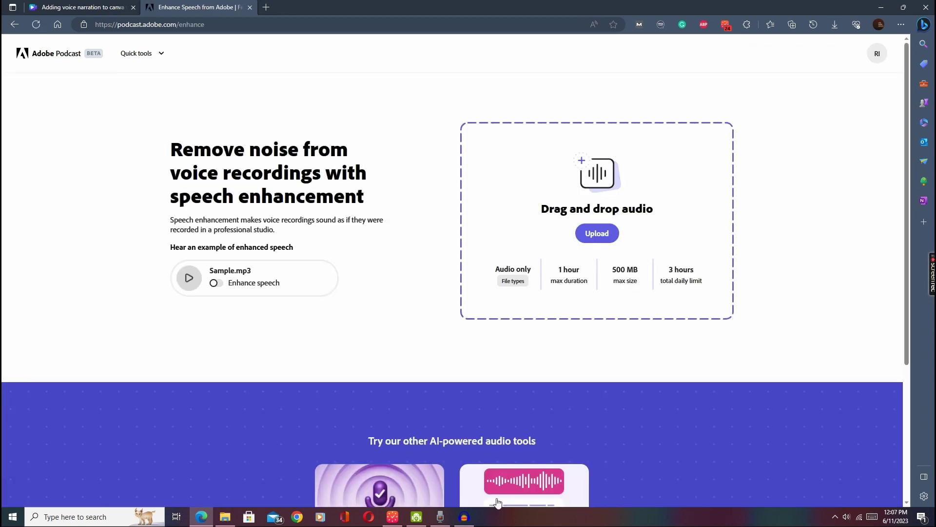
Step: Upload READY FOR ENHCNE from the VoiceOvers folder to Enhance Speech
{"action": "left_click", "coordinate": [593, 234]}
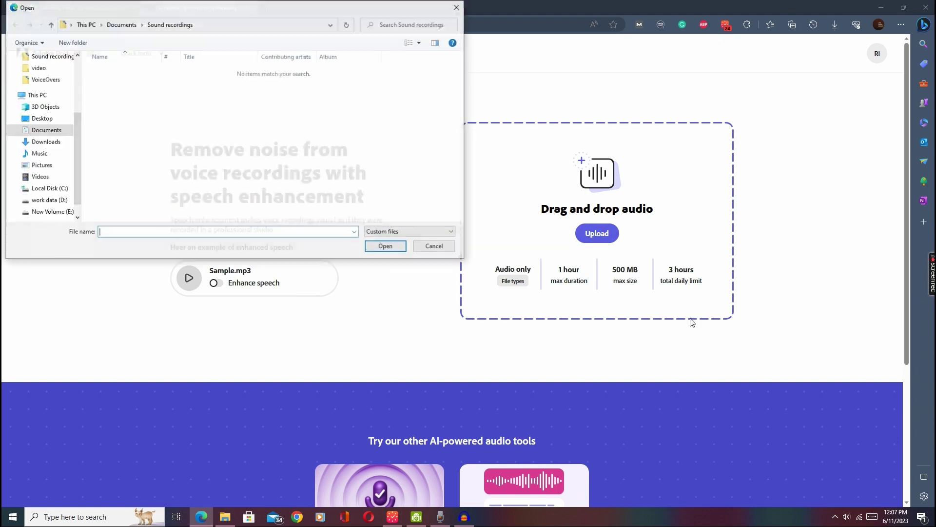
{"action": "scroll", "coordinate": [51, 117], "scroll_direction": "up", "scroll_amount": 2}
{"action": "left_click", "coordinate": [47, 114]}
{"action": "double_click", "coordinate": [152, 112]}
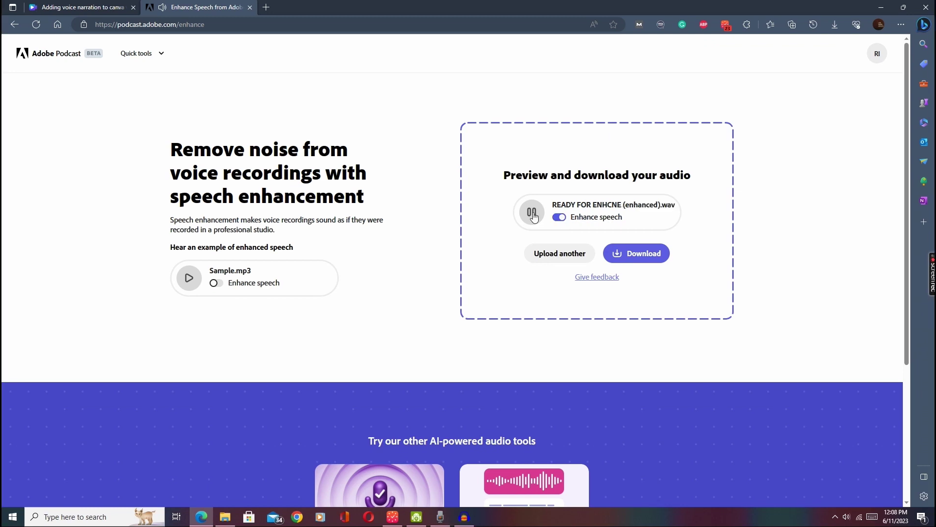
Step: Download and keep the enhanced READY FOR ENHCNE (enhanced).wav file
{"action": "left_click", "coordinate": [642, 257]}
{"action": "left_click", "coordinate": [810, 75]}
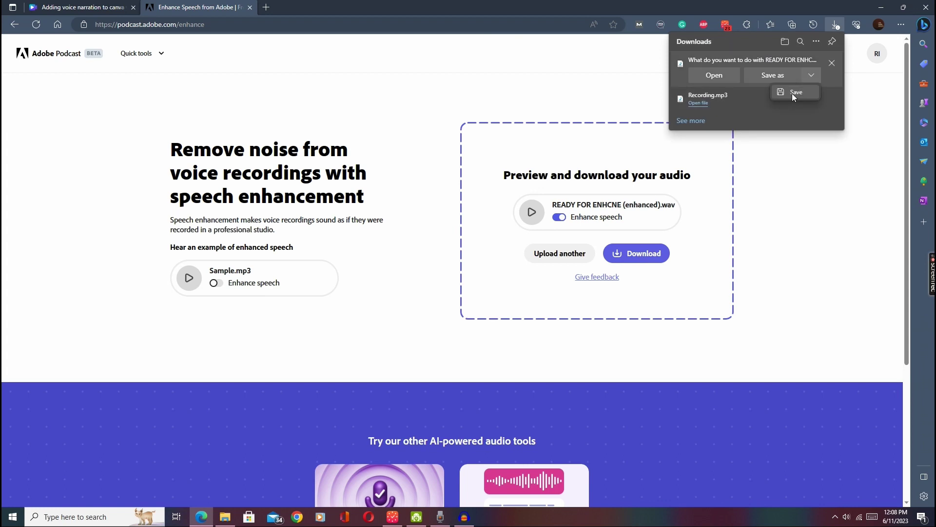
{"action": "left_click", "coordinate": [792, 92]}
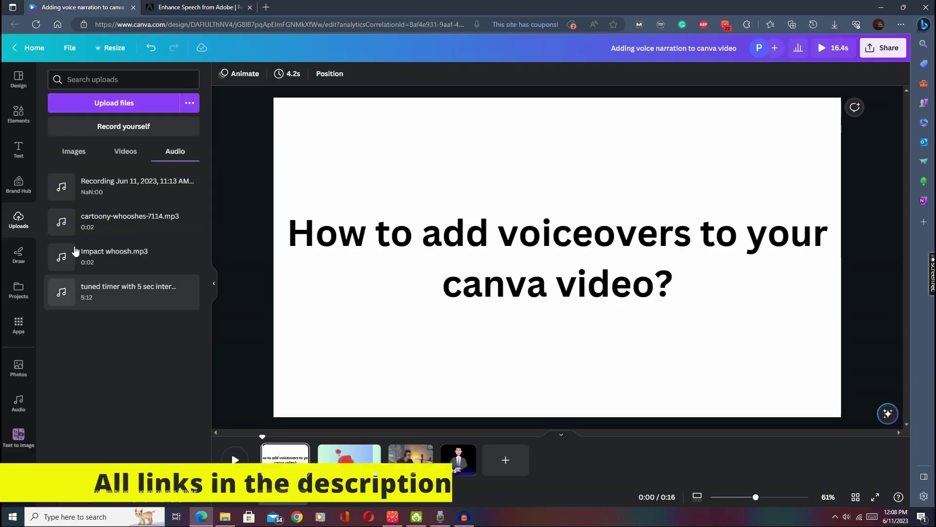
Step: Upload the enhanced WAV 'READY FOR ENHCNE (enhanced)' from Downloads into Canva's uploads
{"action": "left_click", "coordinate": [132, 113]}
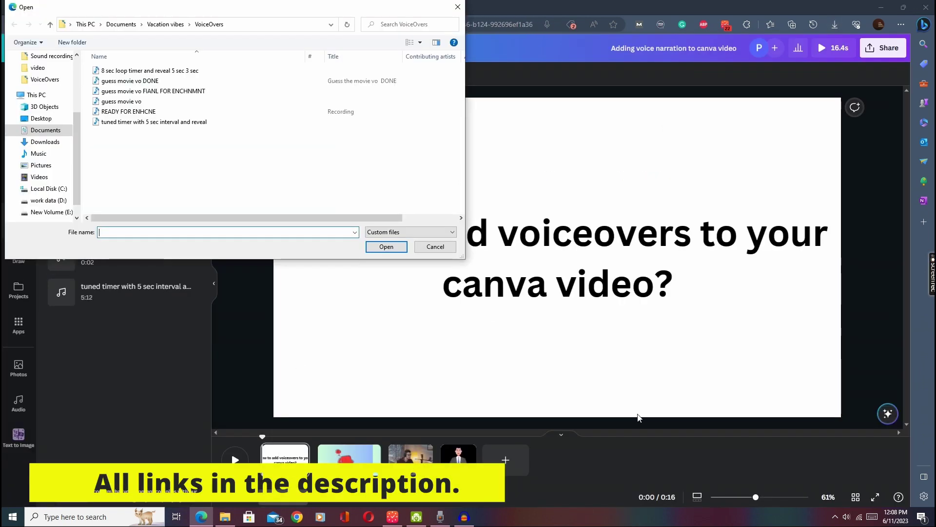
{"action": "left_click", "coordinate": [54, 99]}
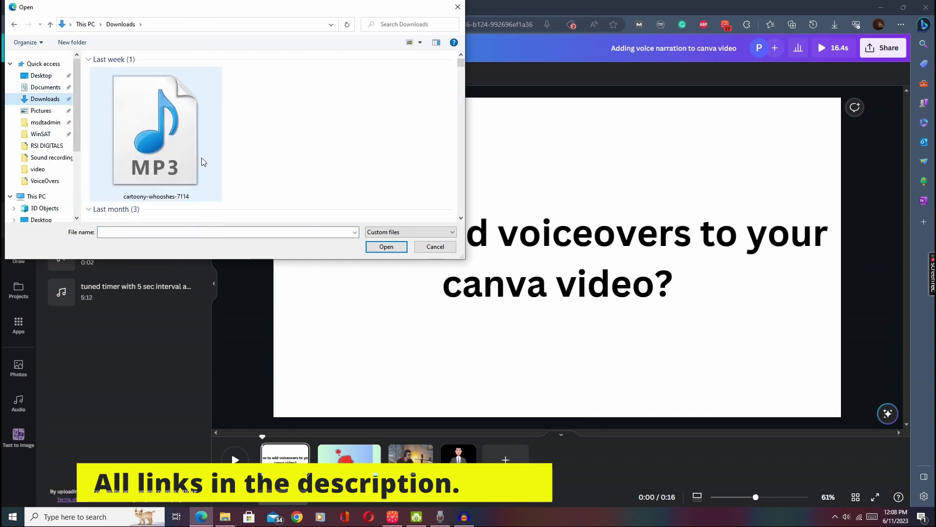
{"action": "double_click", "coordinate": [174, 150]}
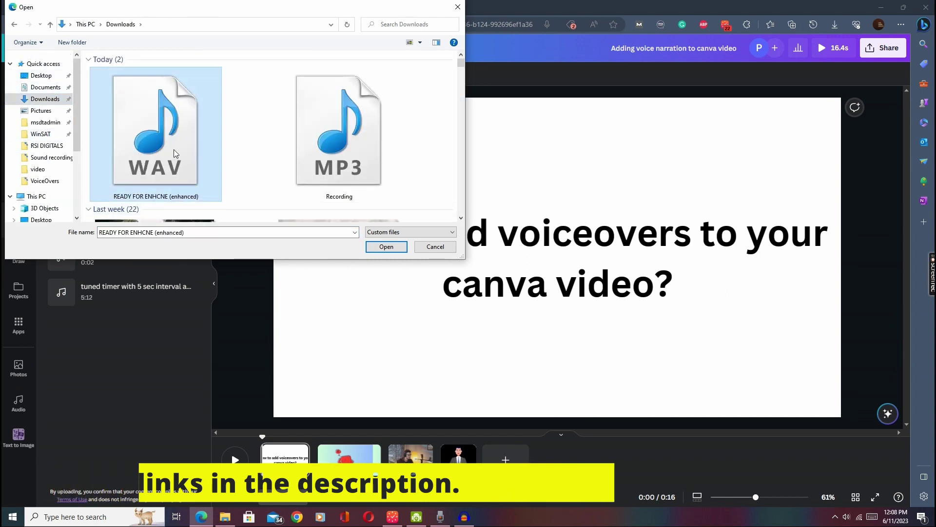